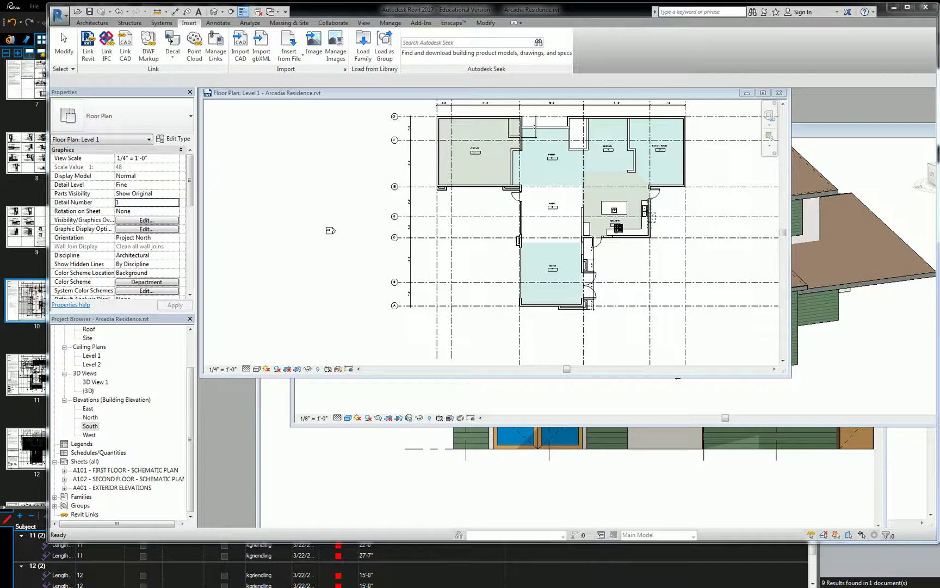
Step: Undock the Project Browser over the drawing area and create a new sheet with the E1 30 x 42 Horizontal titleblock
left_click(90, 426)
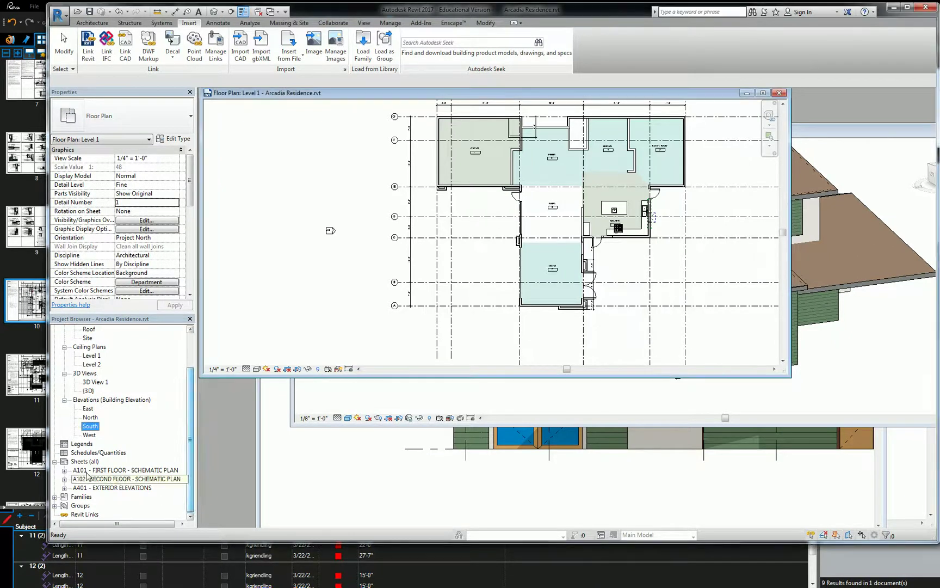
left_click_drag(119, 320, 407, 58)
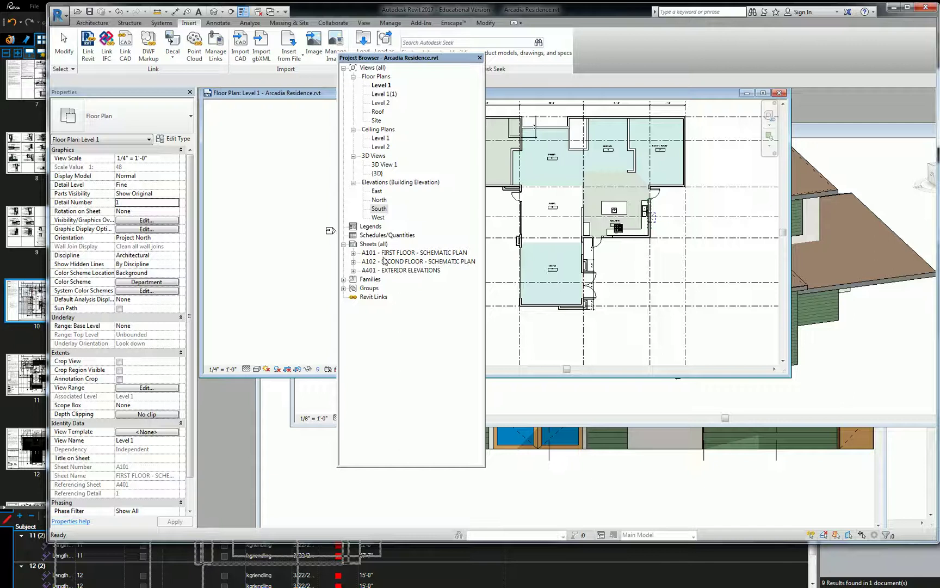
right_click(368, 245)
left_click(395, 253)
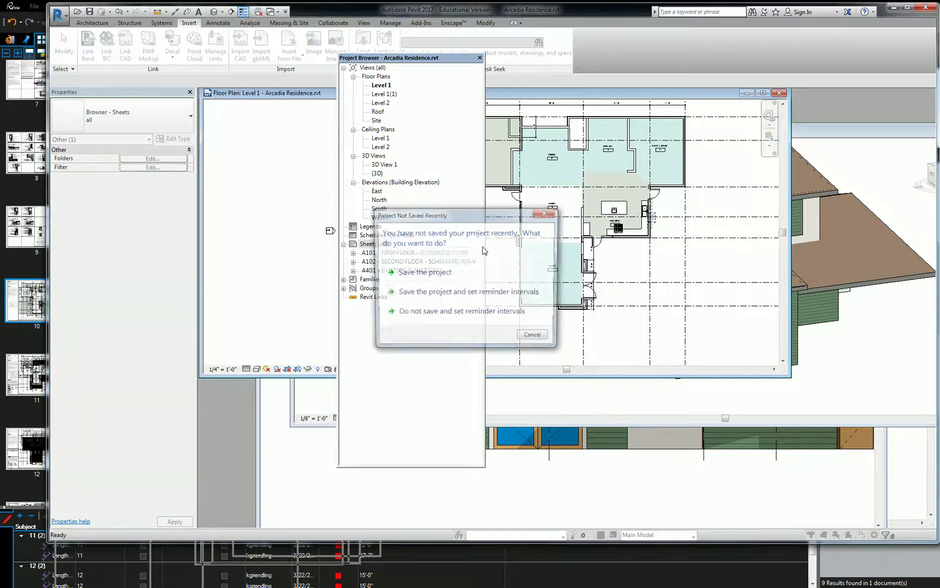
key("Escape")
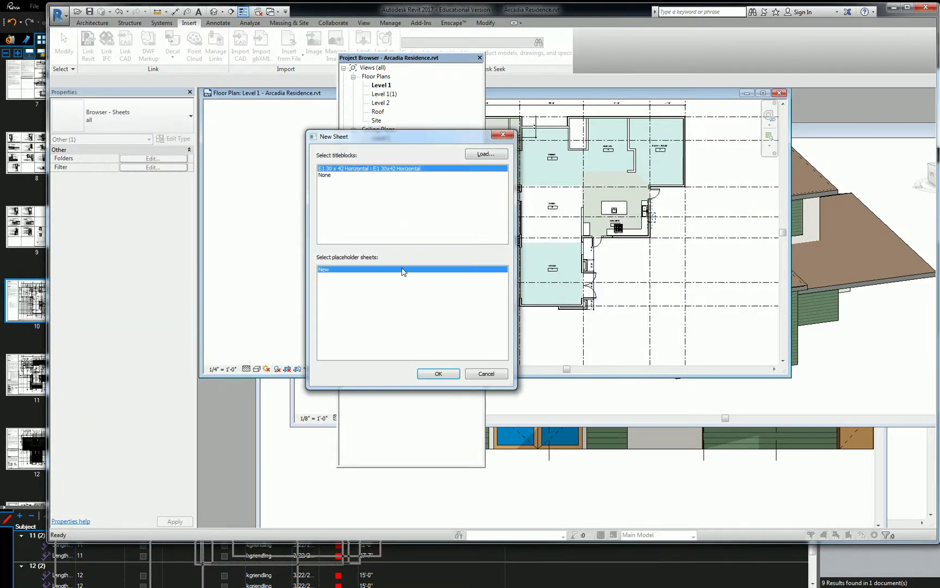
left_click(436, 373)
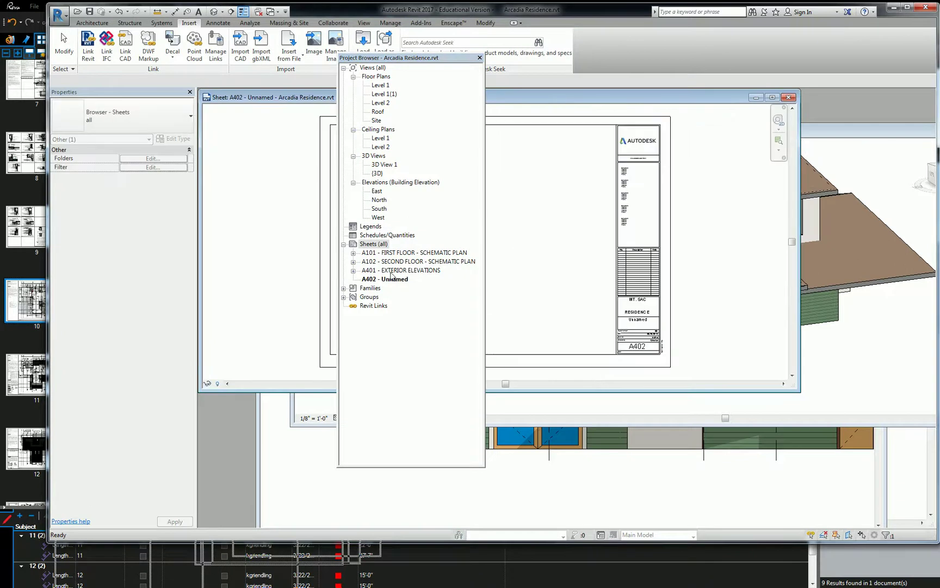
Step: Set the new unnamed sheet's number to A001
left_click(393, 279)
left_click(155, 297)
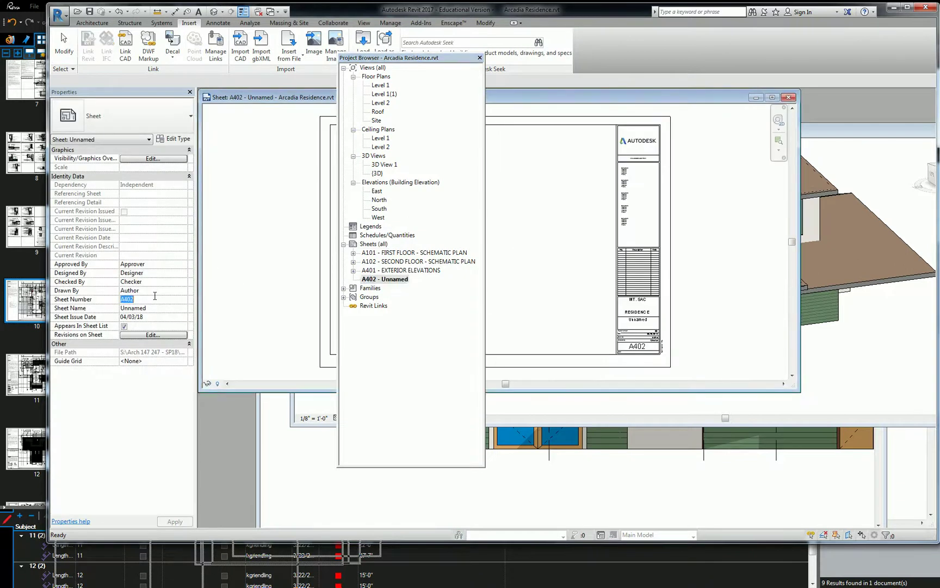
type("A001")
key("Return")
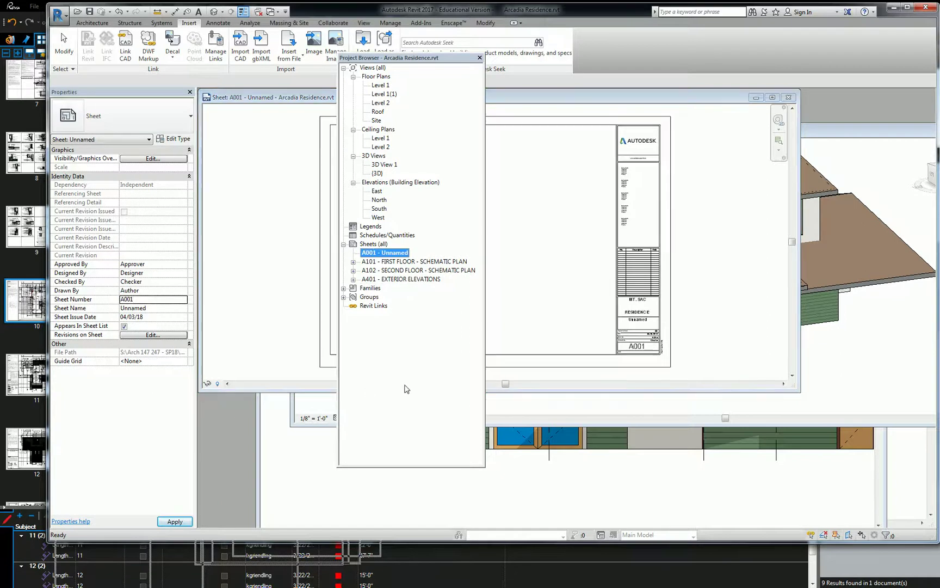
Step: Name sheet A001 SITE PLAN in capital letters
left_click(156, 308)
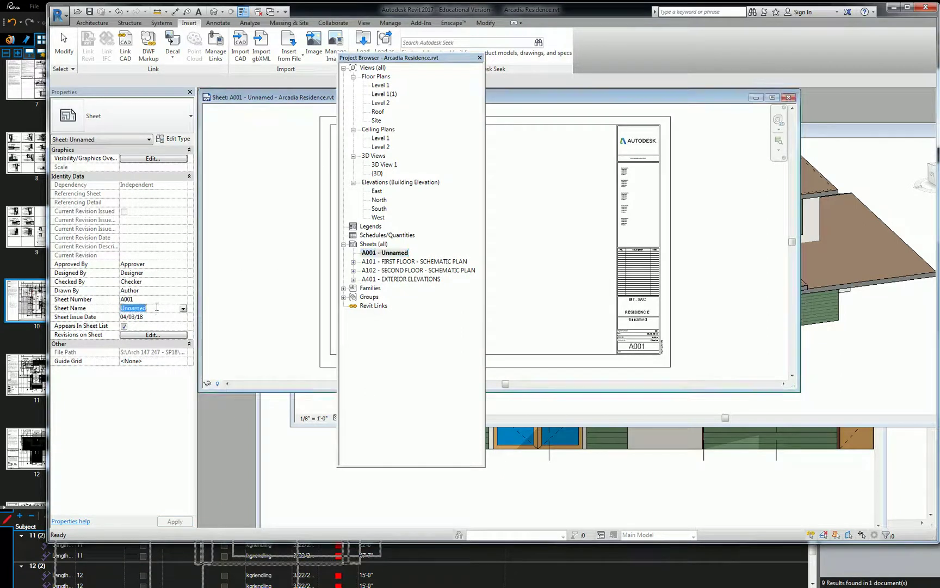
type("site pl")
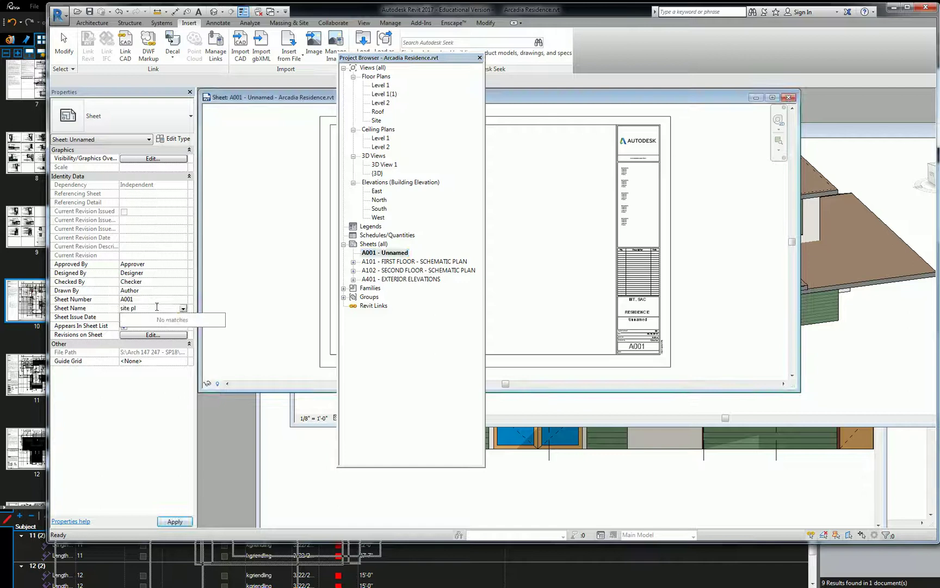
key("BackSpace")
key("BackSpace")
key("BackSpace")
key("BackSpace")
key("BackSpace")
key("BackSpace")
key("BackSpace")
type("SITEPL")
key("BackSpace")
key("BackSpace")
type("PLAN")
left_click(412, 362)
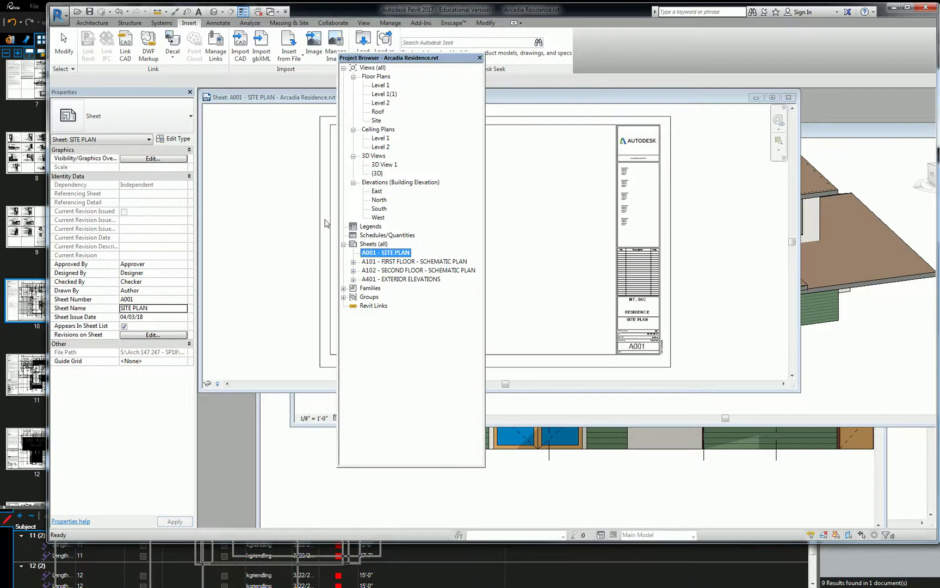
Step: Create two more sheets with the E1 30 x 42 Horizontal titleblock
right_click(366, 244)
left_click(387, 250)
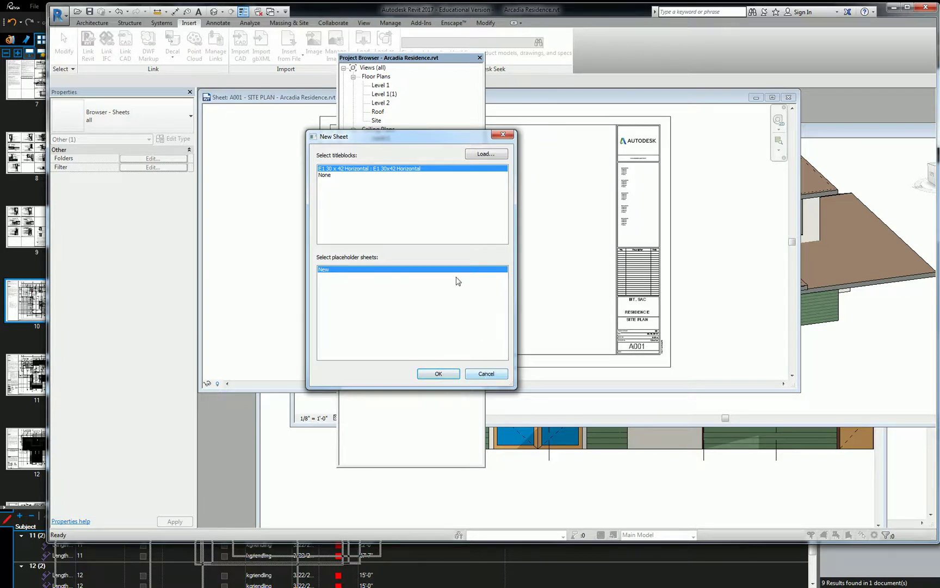
left_click(444, 377)
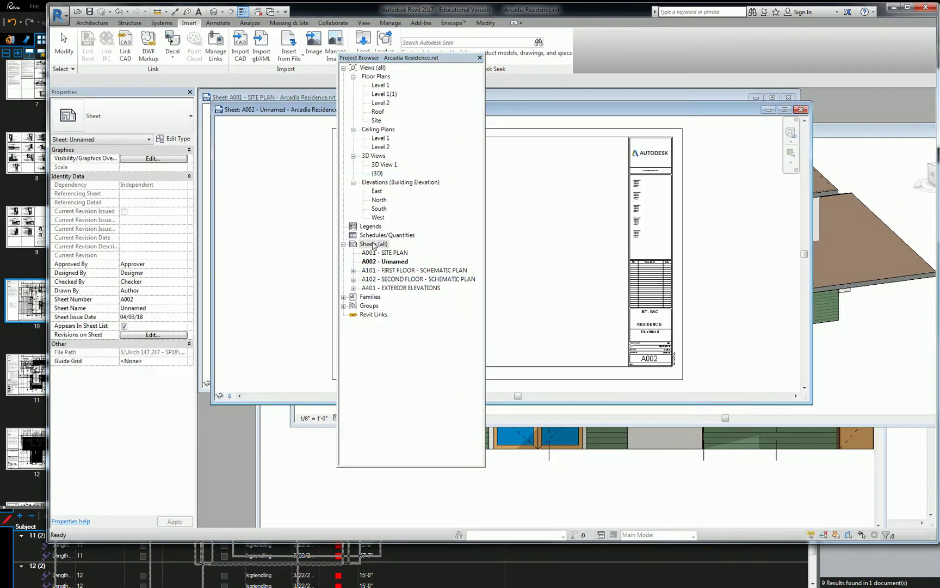
right_click(375, 244)
left_click(405, 251)
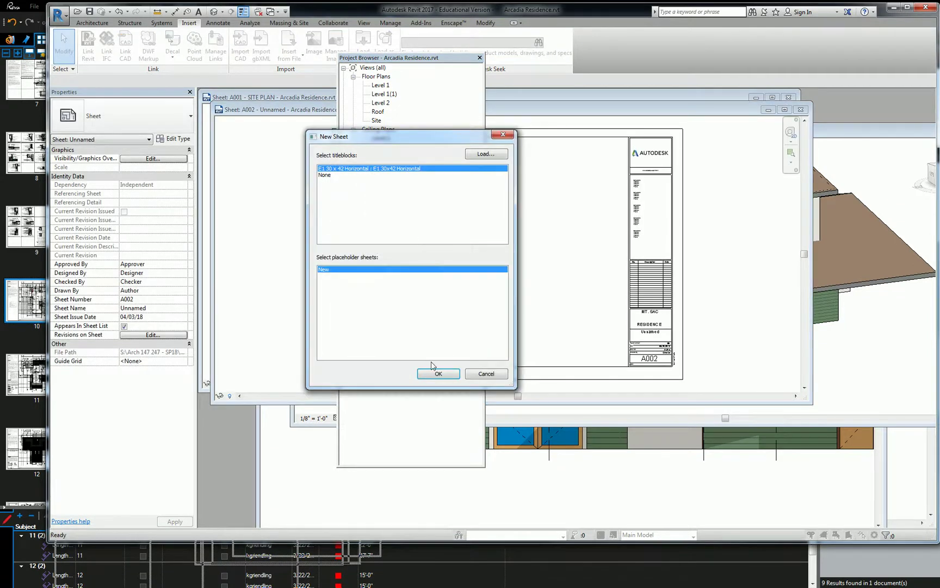
left_click(438, 374)
Step: Renumber the unnamed sheet A002 as A201 and name it FIRST FLOOR - RCP
left_click(381, 262)
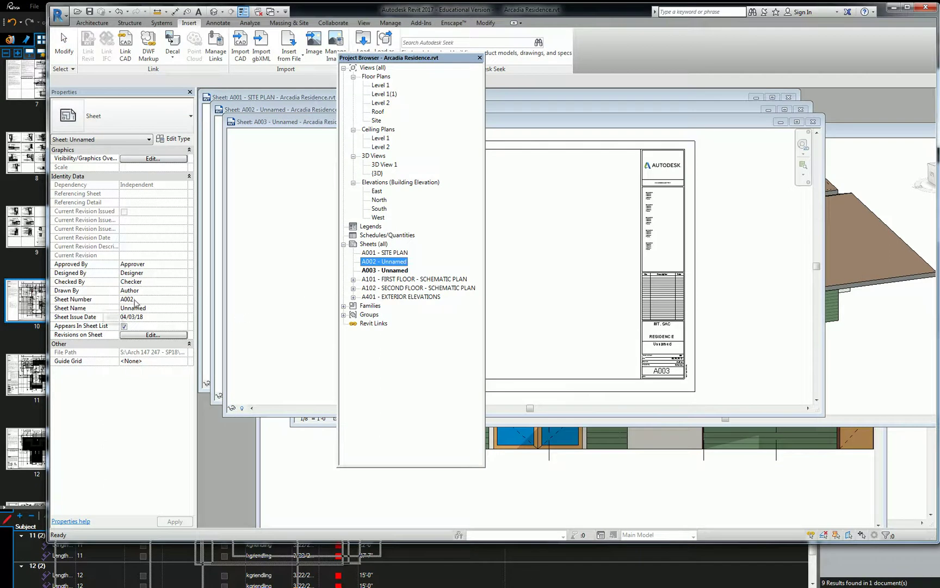
left_click_drag(137, 299, 127, 299)
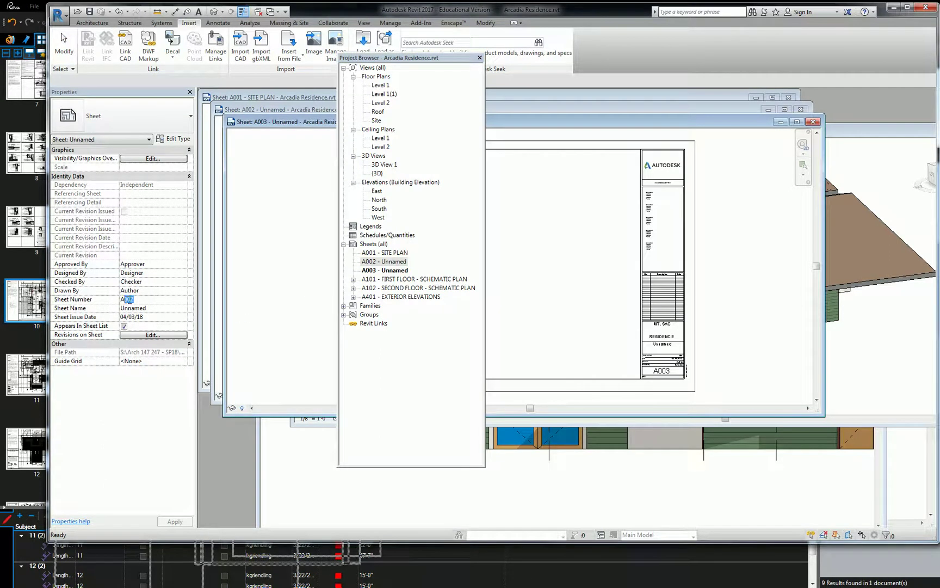
type("20")
type("1")
key("Return")
left_click(156, 309)
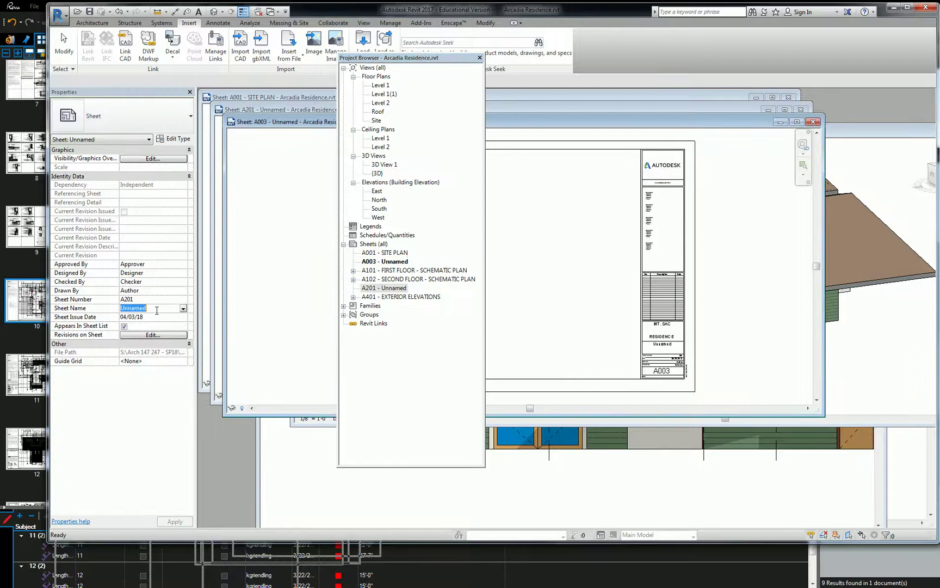
type("FIRST FLOO")
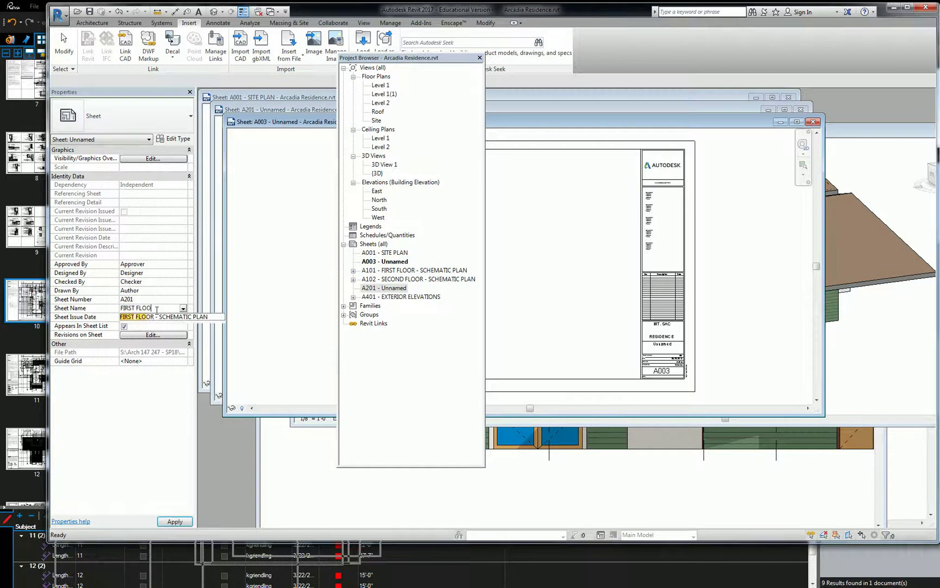
type("R - RCP")
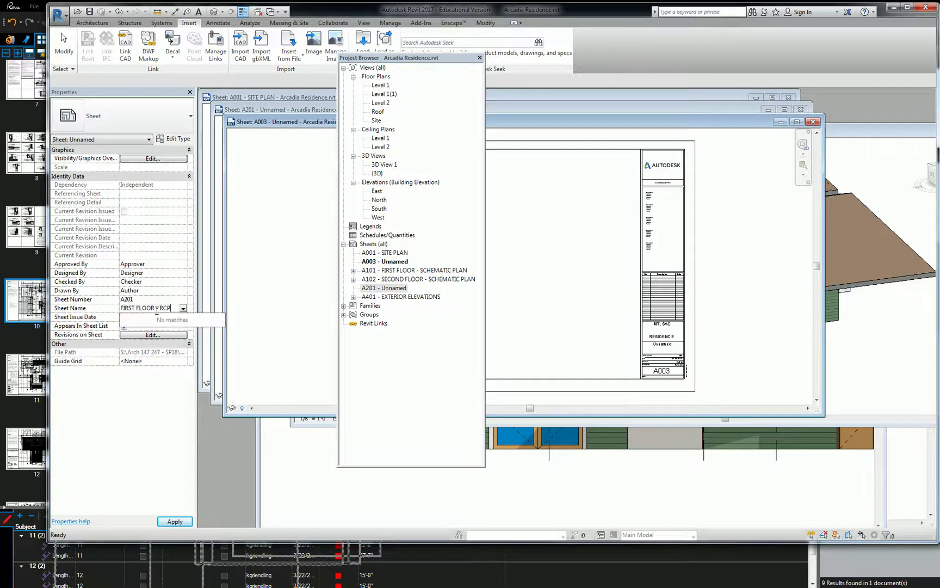
left_click(399, 379)
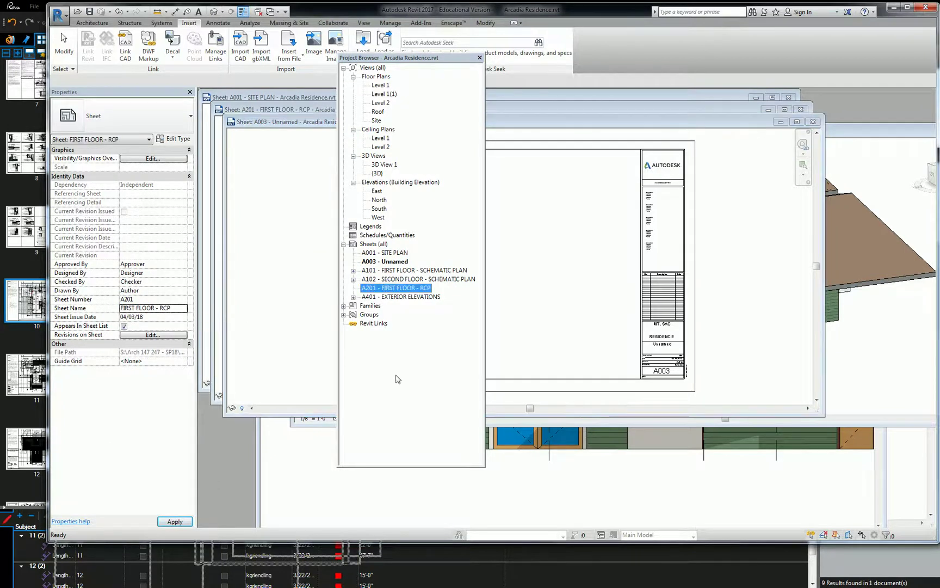
Step: Renumber the unnamed sheet A003 as A202 and name it SECOND FLOOR - RCP
left_click(394, 264)
left_click(144, 299)
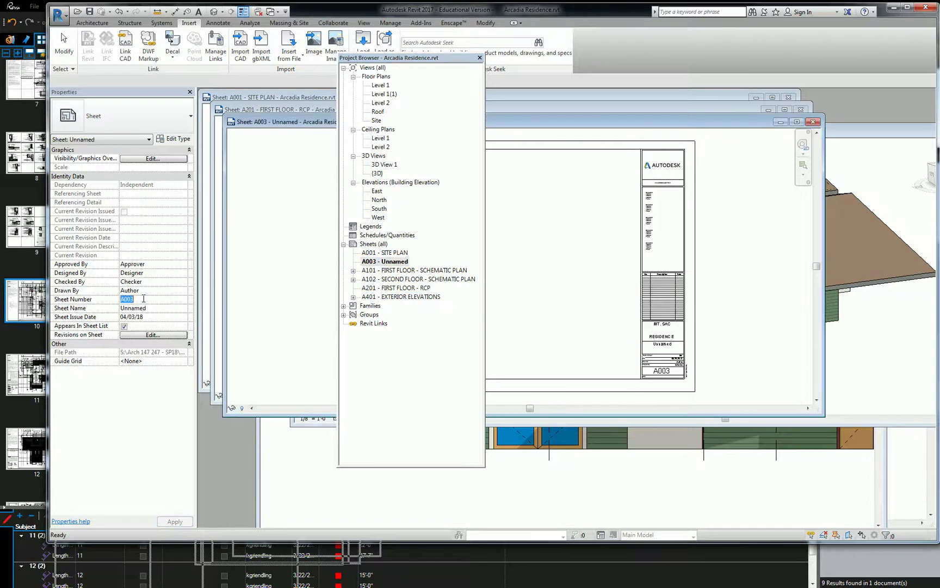
type("A202")
left_click(151, 307)
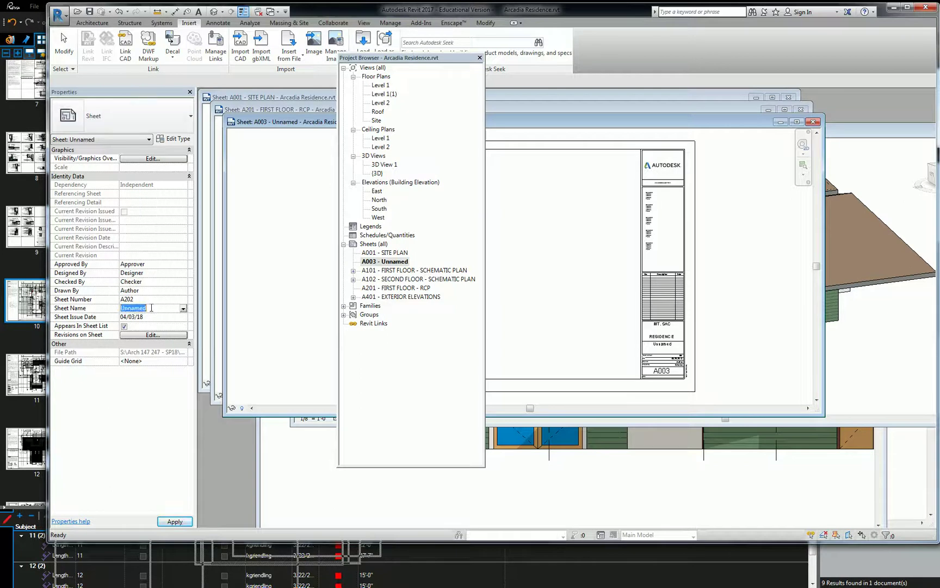
type("SECOND FLO")
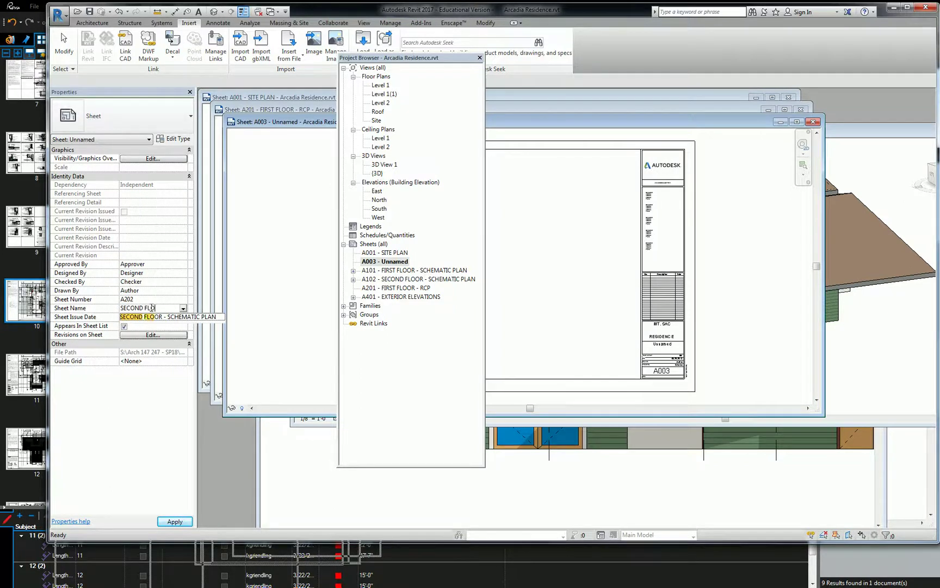
type("OR - RCP")
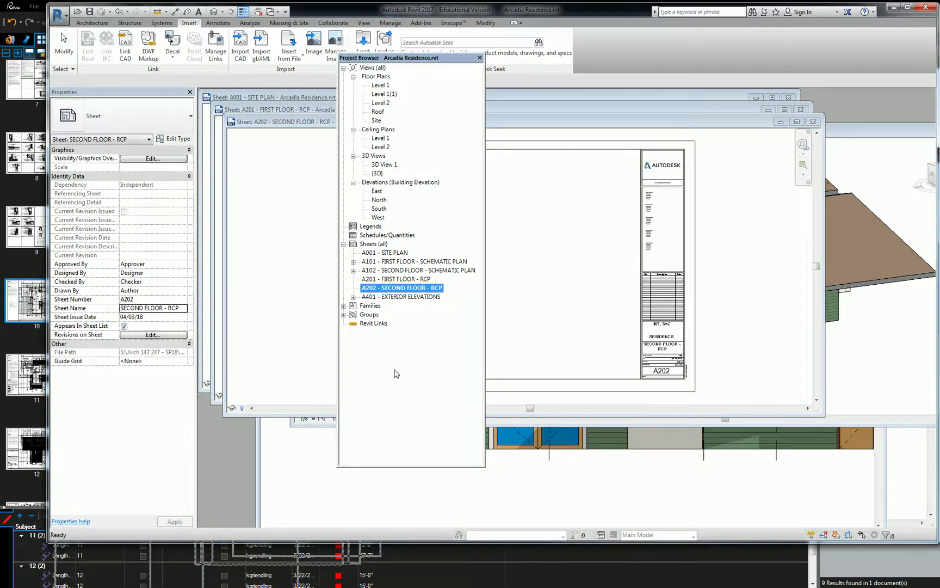
Step: Create a sheet with the E1 30 x 42 Horizontal titleblock, numbered A301 and named ROOF PLAN
right_click(383, 246)
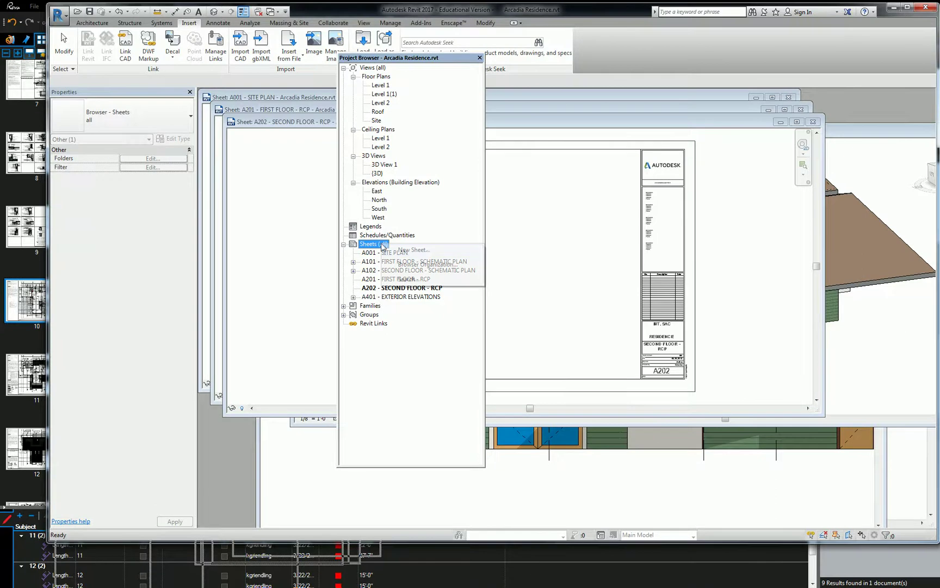
left_click(412, 250)
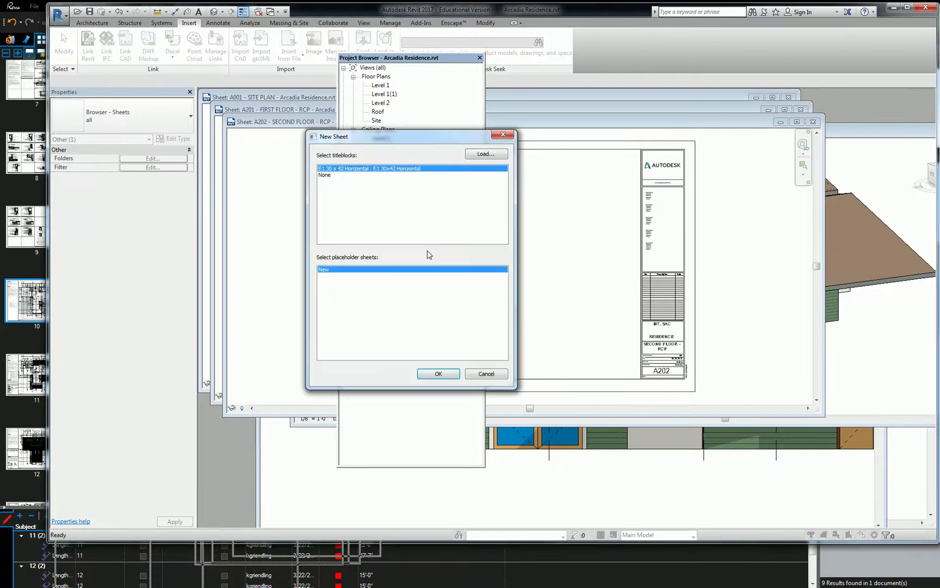
left_click(428, 374)
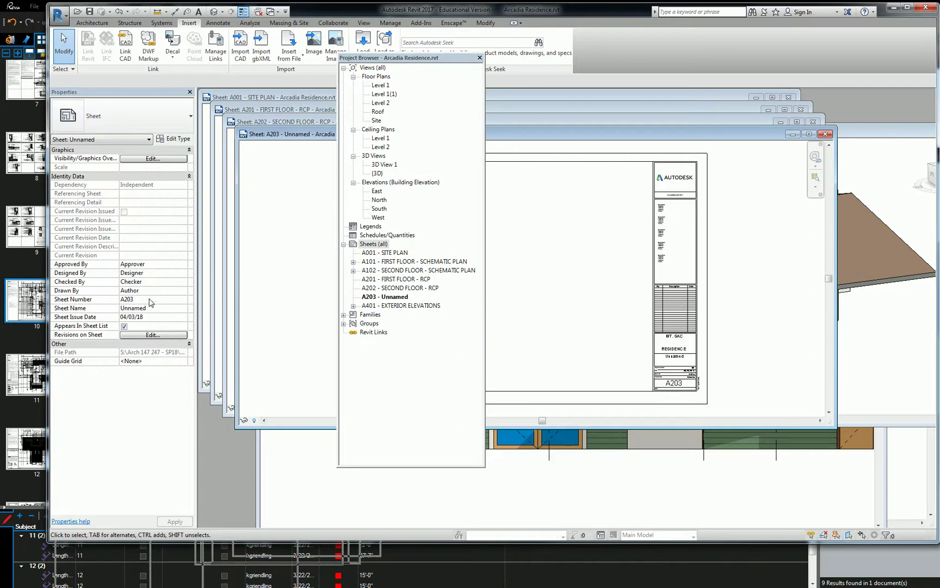
left_click(150, 299)
type("A301")
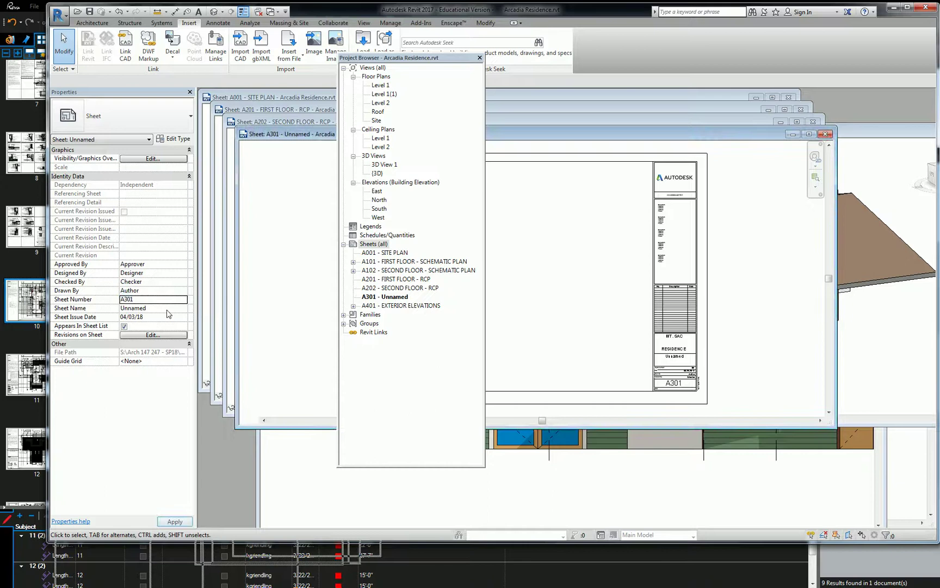
left_click(166, 308)
type("ROOF PLAN")
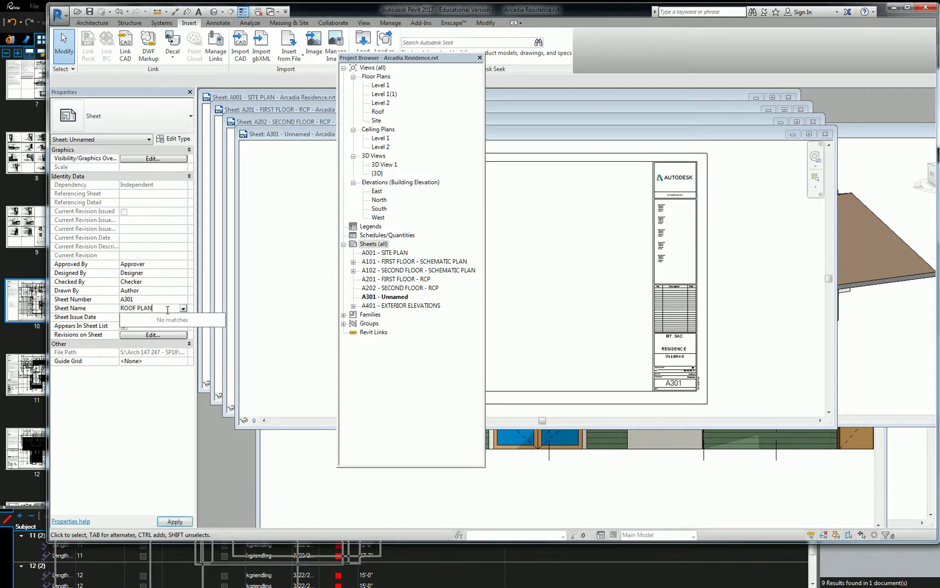
left_click(377, 381)
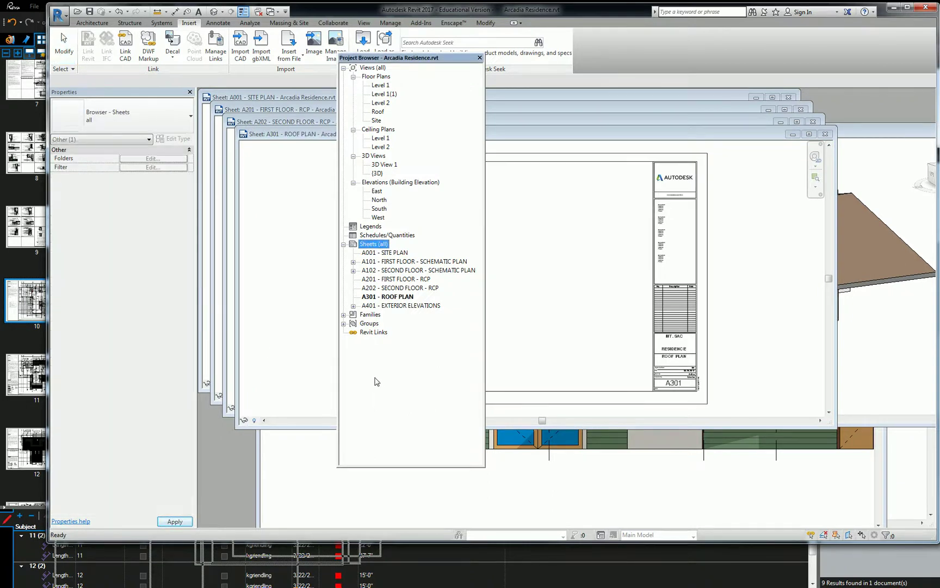
Step: Create a sheet with the E1 30 x 42 Horizontal titleblock, numbered A501 and named BUILDING SECTIONS
left_click(389, 306)
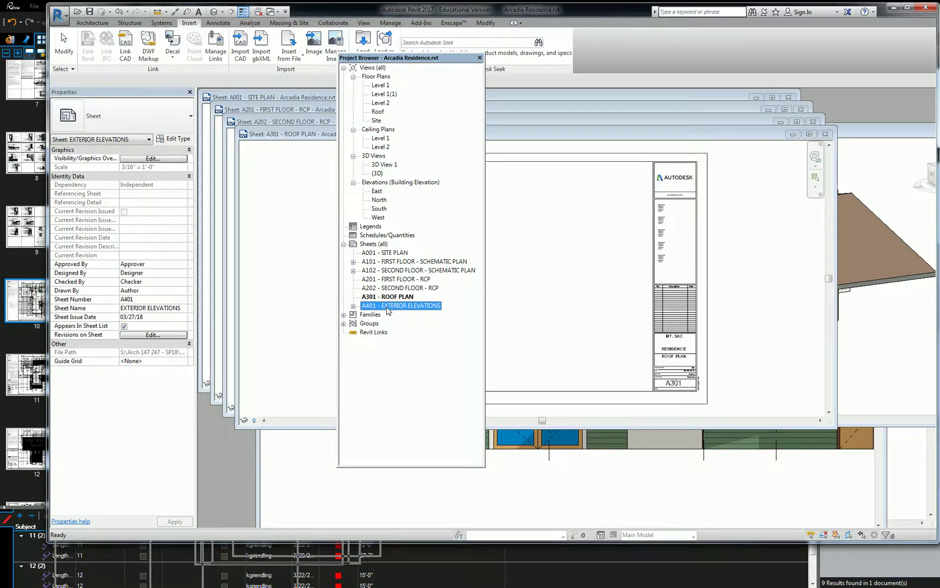
right_click(376, 252)
right_click(374, 244)
left_click(399, 251)
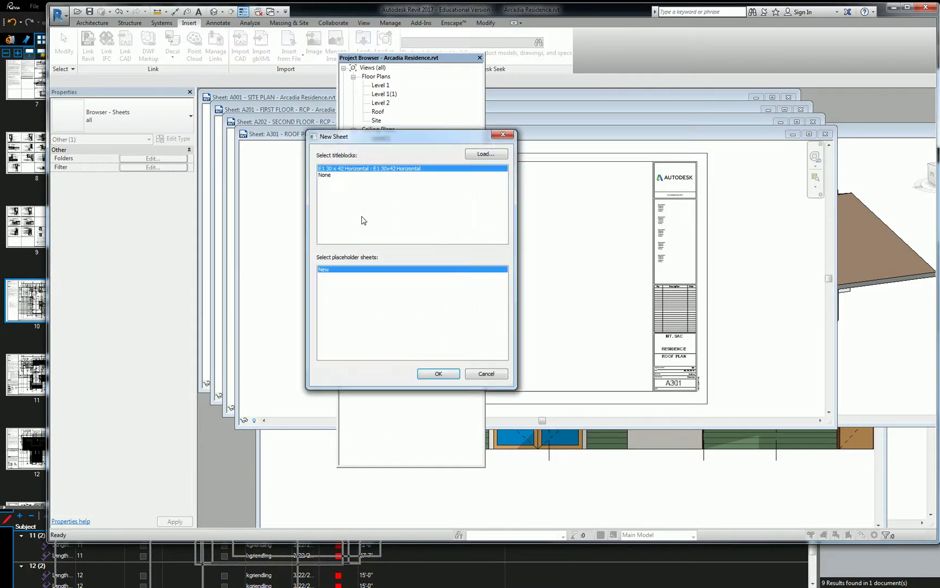
left_click(458, 375)
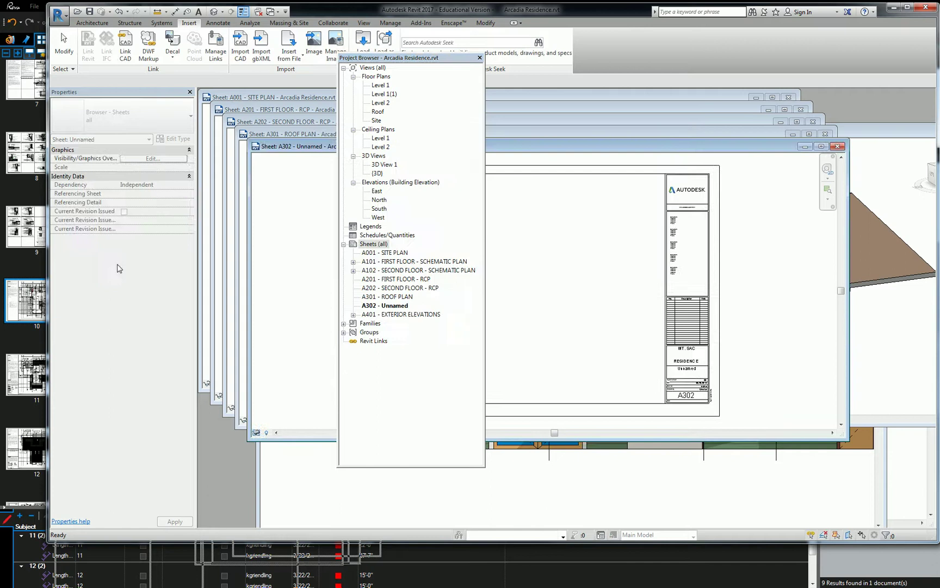
left_click(151, 298)
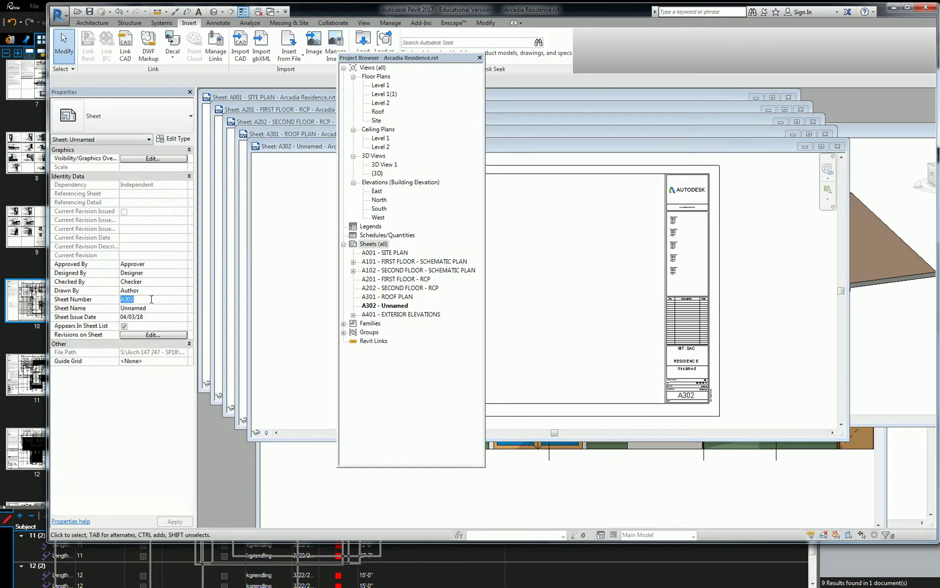
type("A501")
left_click(157, 308)
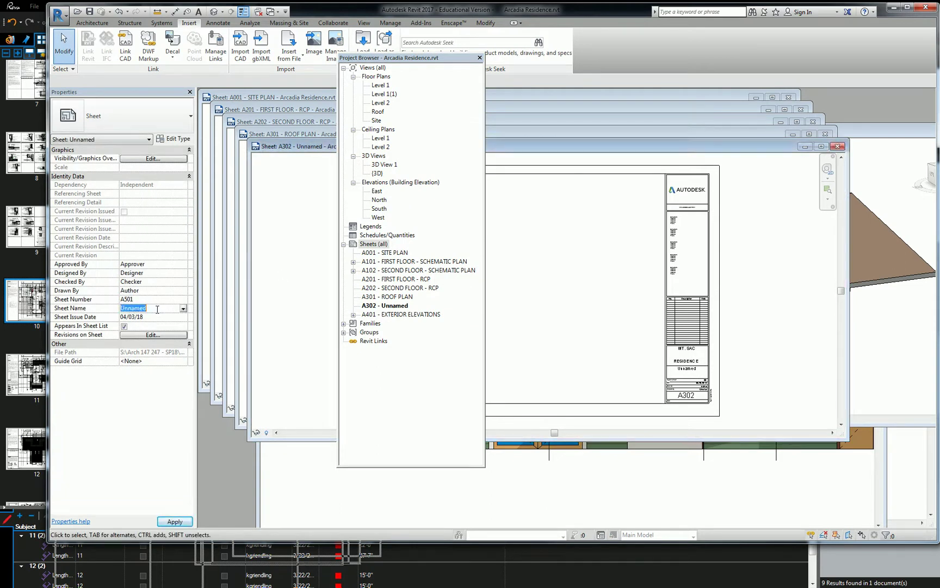
type("BUILDING S")
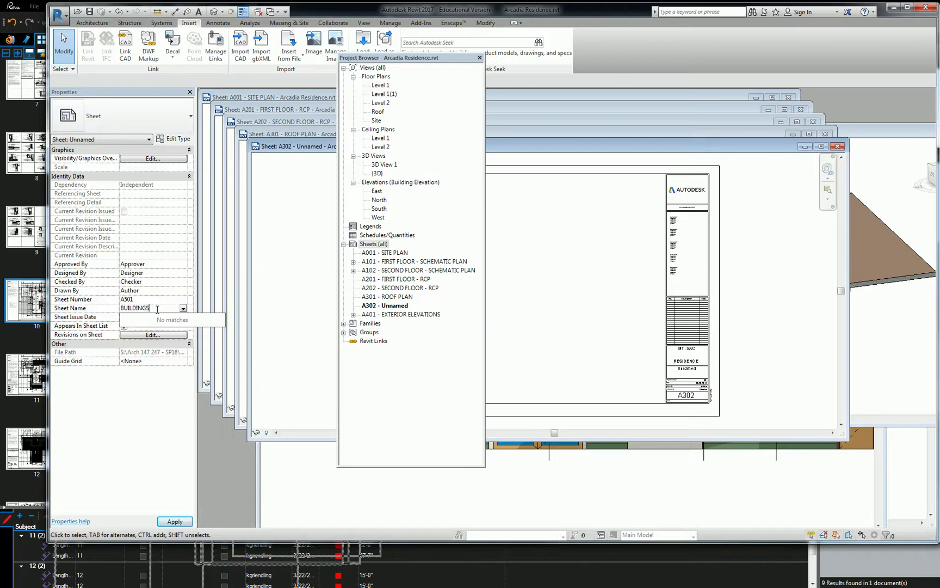
type("ECTIONS")
left_click(411, 382)
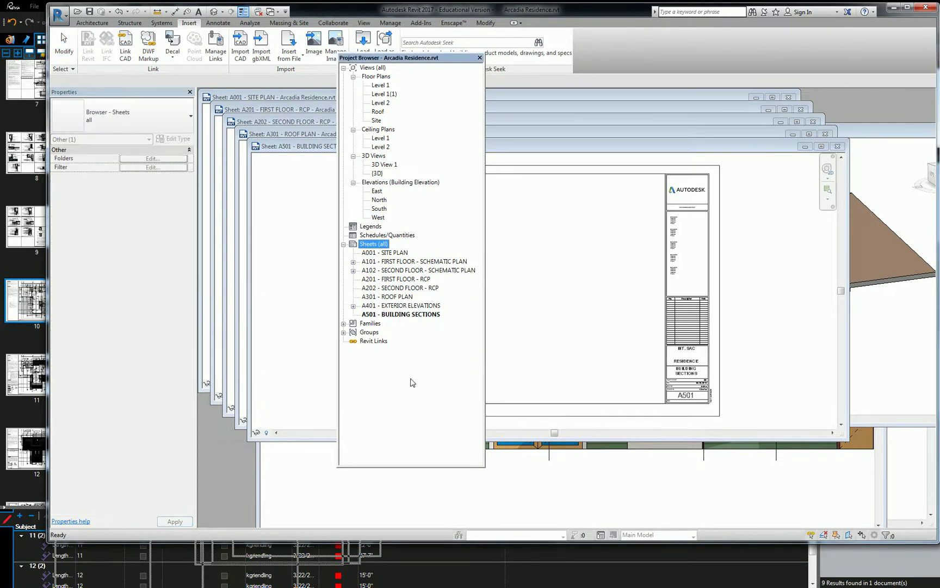